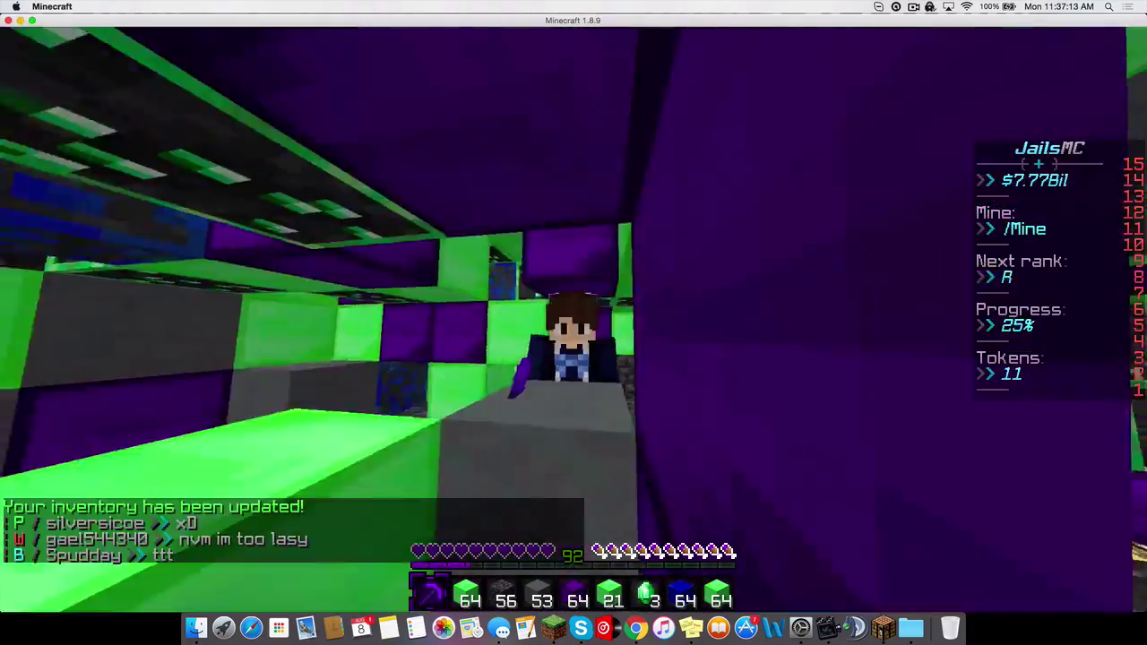
- Return to first-person view, mine the emerald mine, then start a chat command
key("F5")
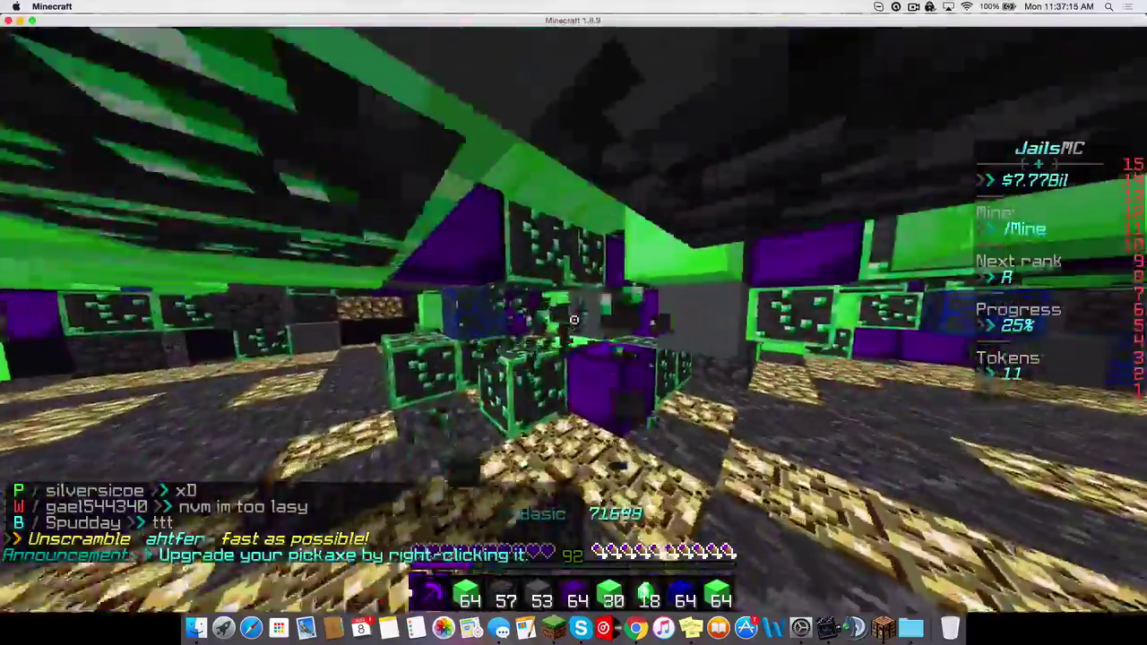
left_click_drag(574, 319, 573, 319)
key("t")
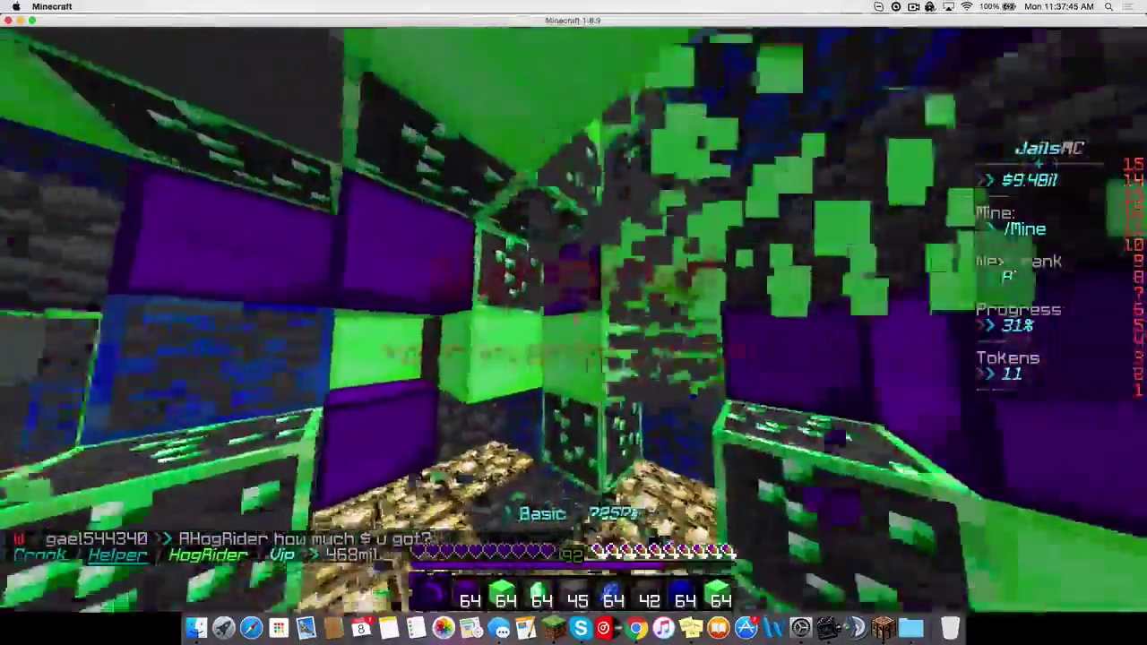
type("/sell")
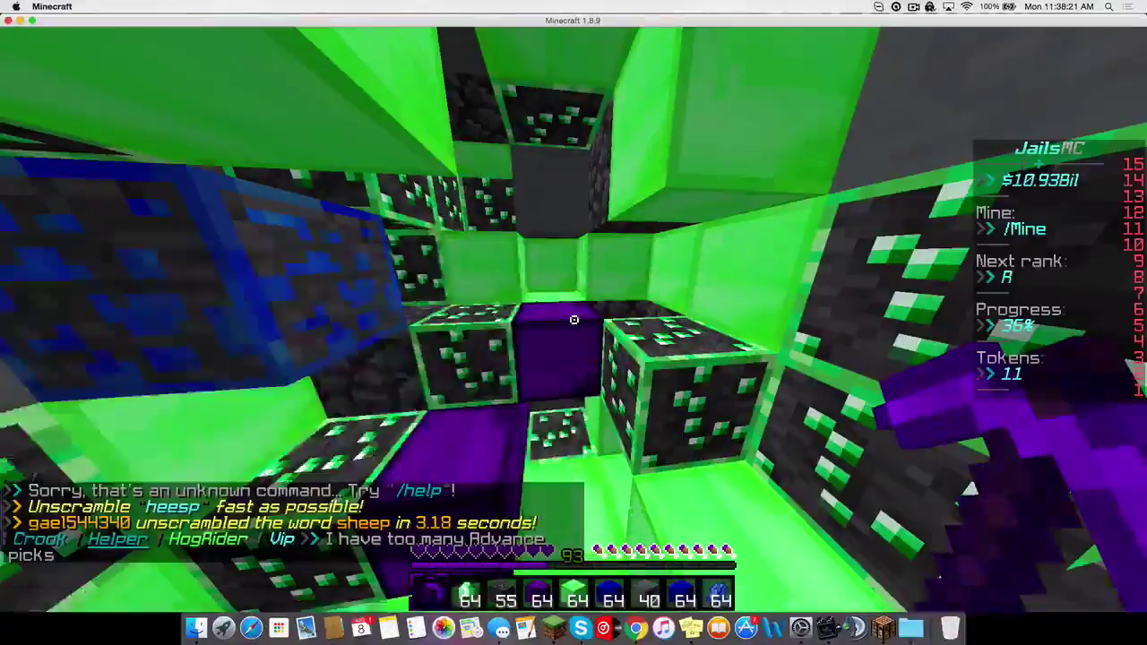
left_click_drag(574, 319, 574, 318)
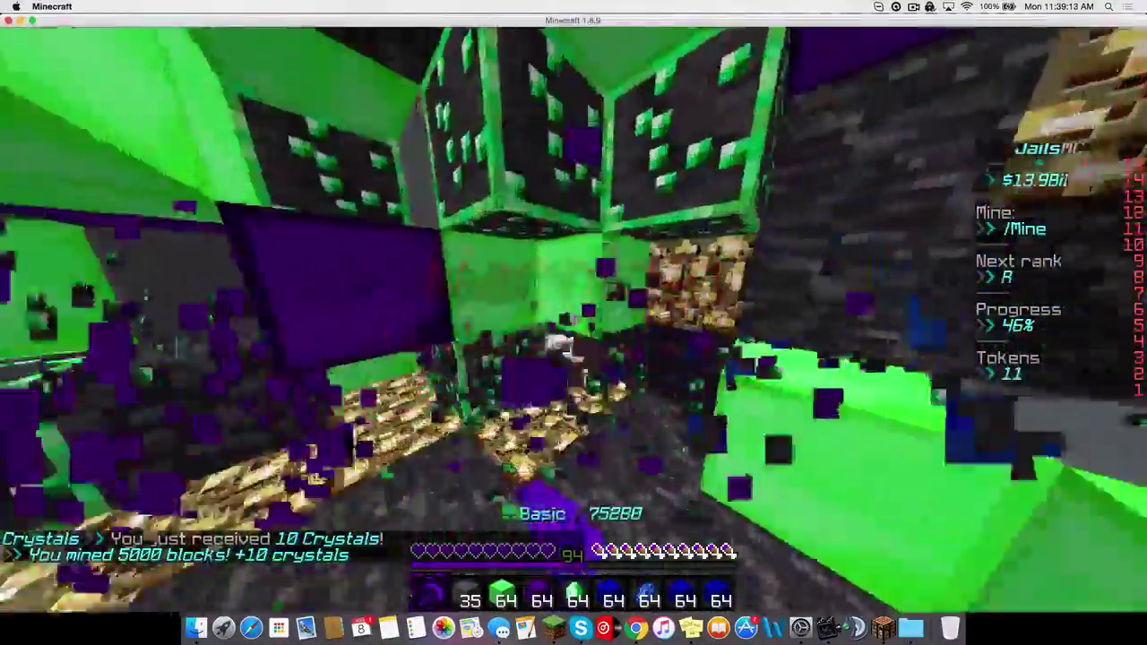
type("/")
- Mine across the ore face, sell the full inventory with /sell, and resume mining
key("Return")
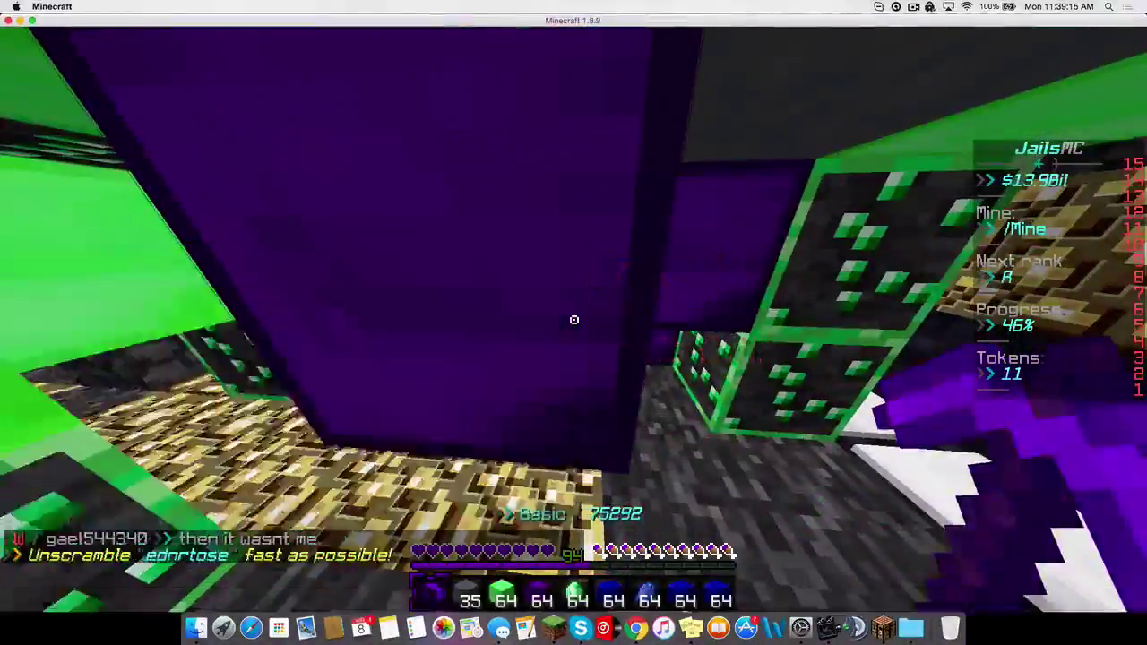
left_click_drag(574, 319, 574, 319)
type("/block")
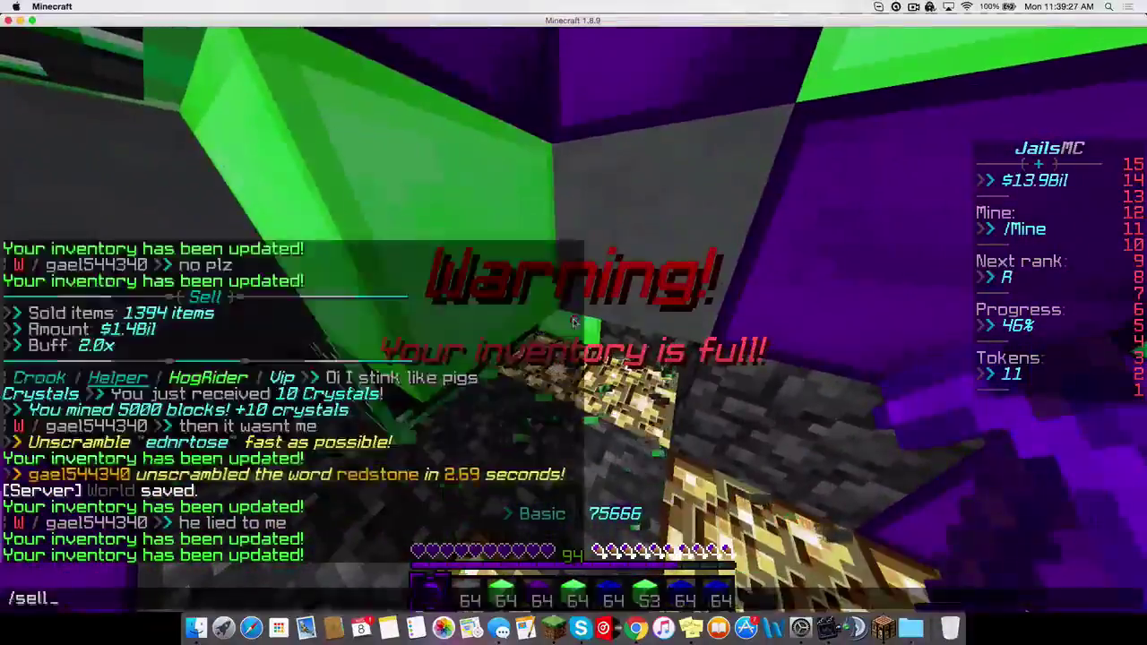
left_click_drag(573, 319, 573, 319)
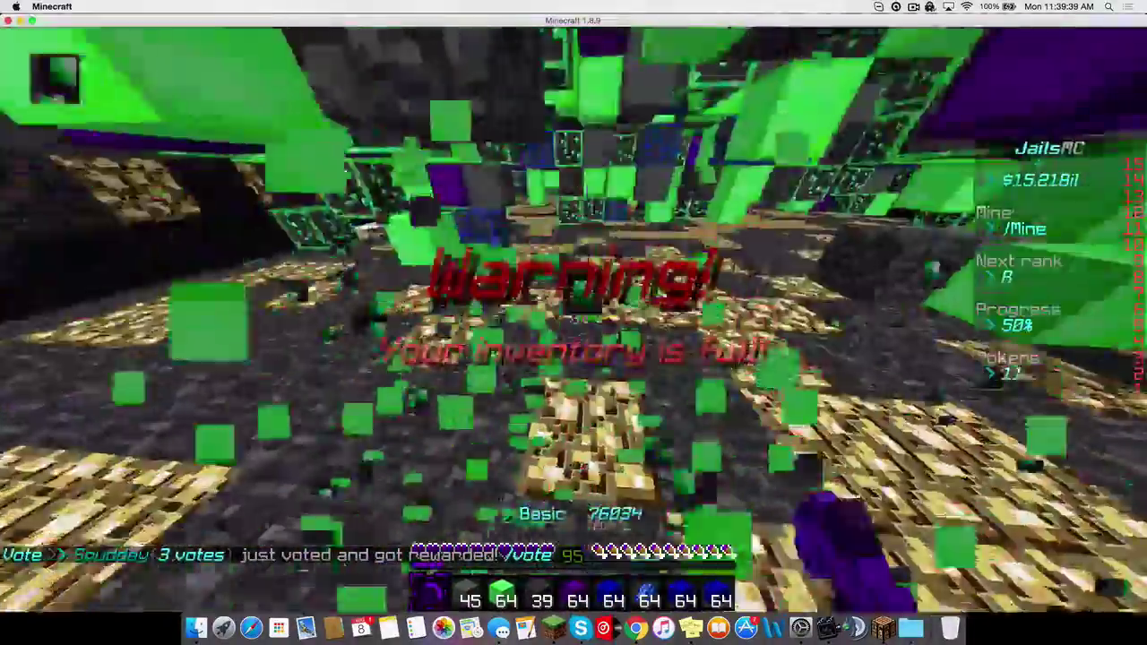
type("/sell")
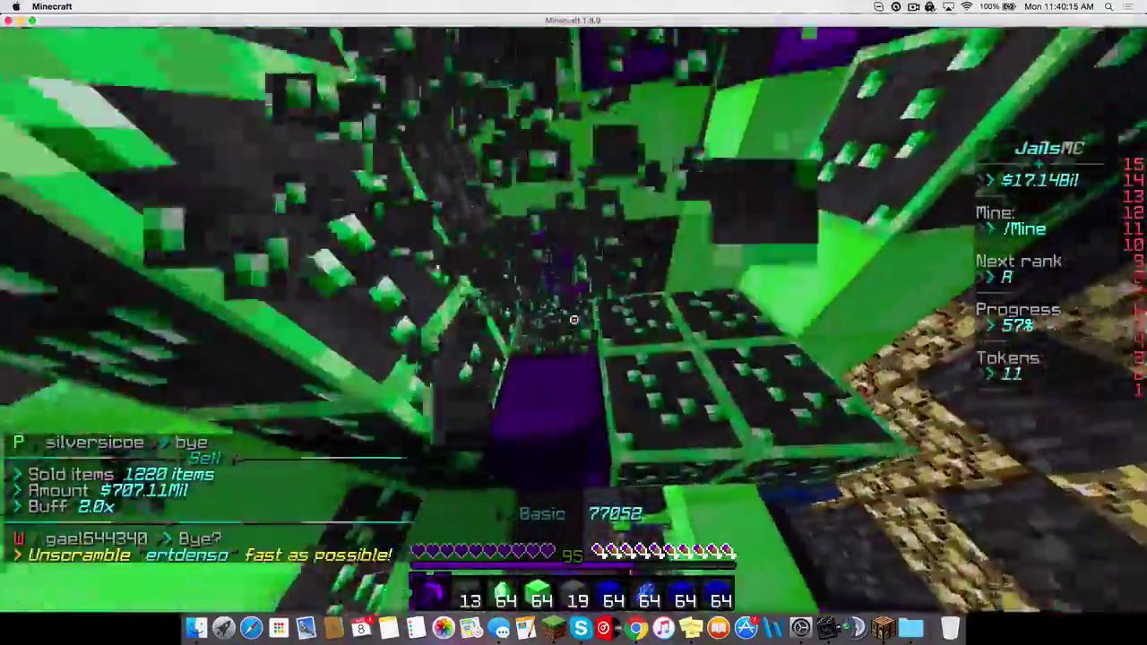
- Mine ore blocks around the tunnel, then send a chat command that the server rejects
left_click_drag(573, 319, 574, 318)
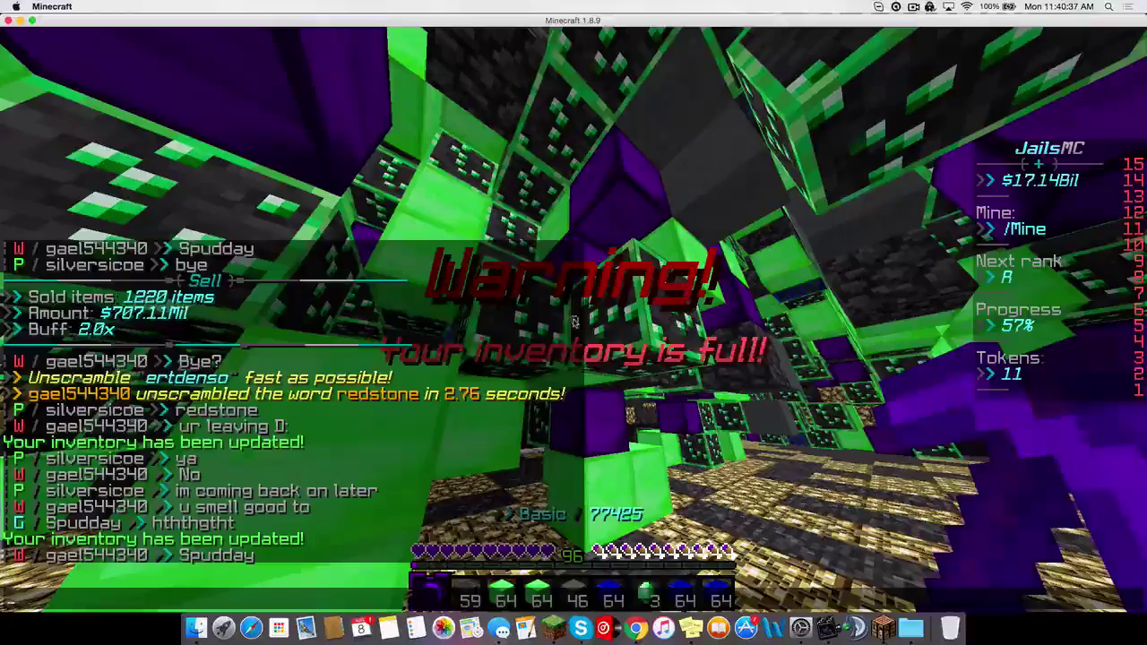
key("Return")
type("ine")
- Warp to mine Q, open the pickaxe upgrade screen, and mine blocks there
key("Return")
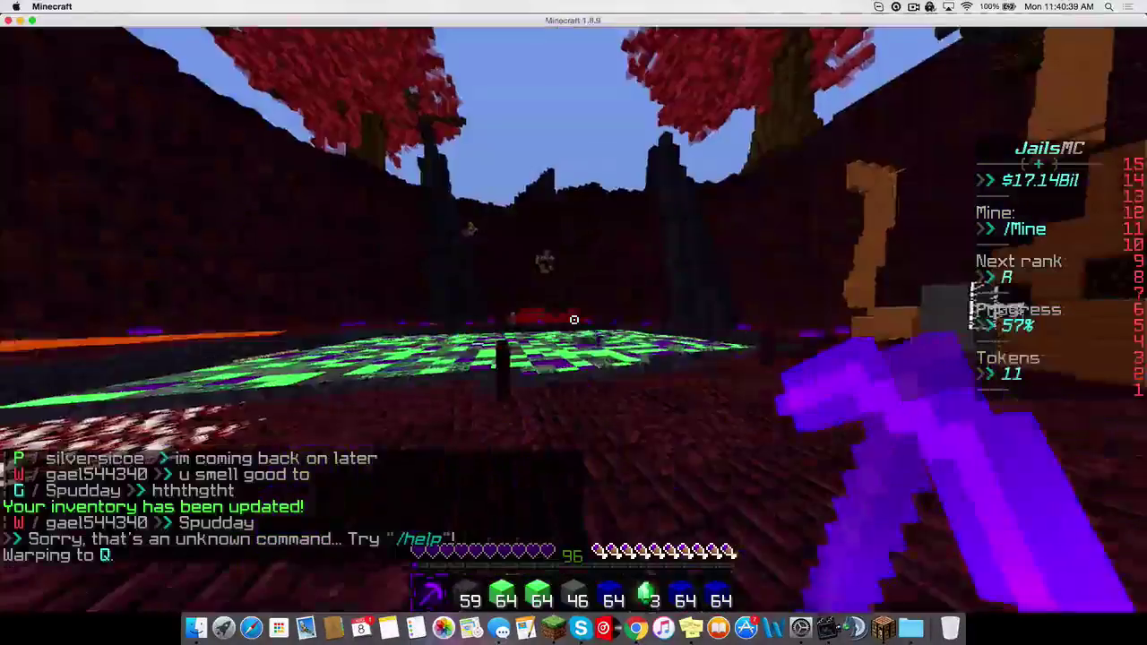
left_click_drag(573, 322, 574, 322)
key("t")
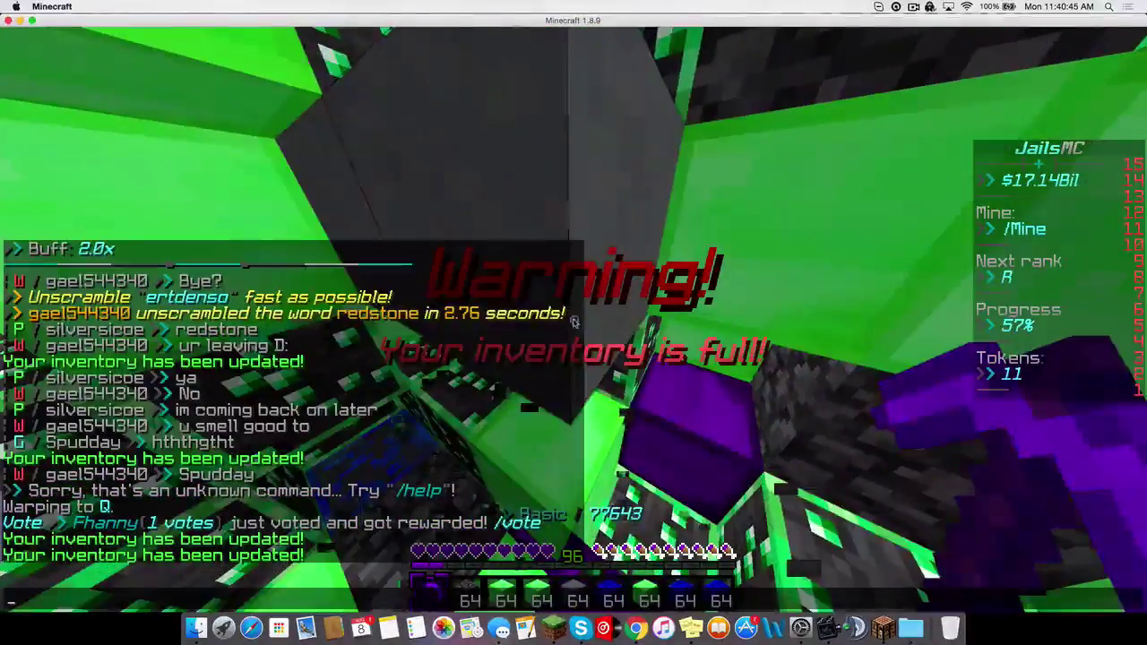
right_click(573, 319)
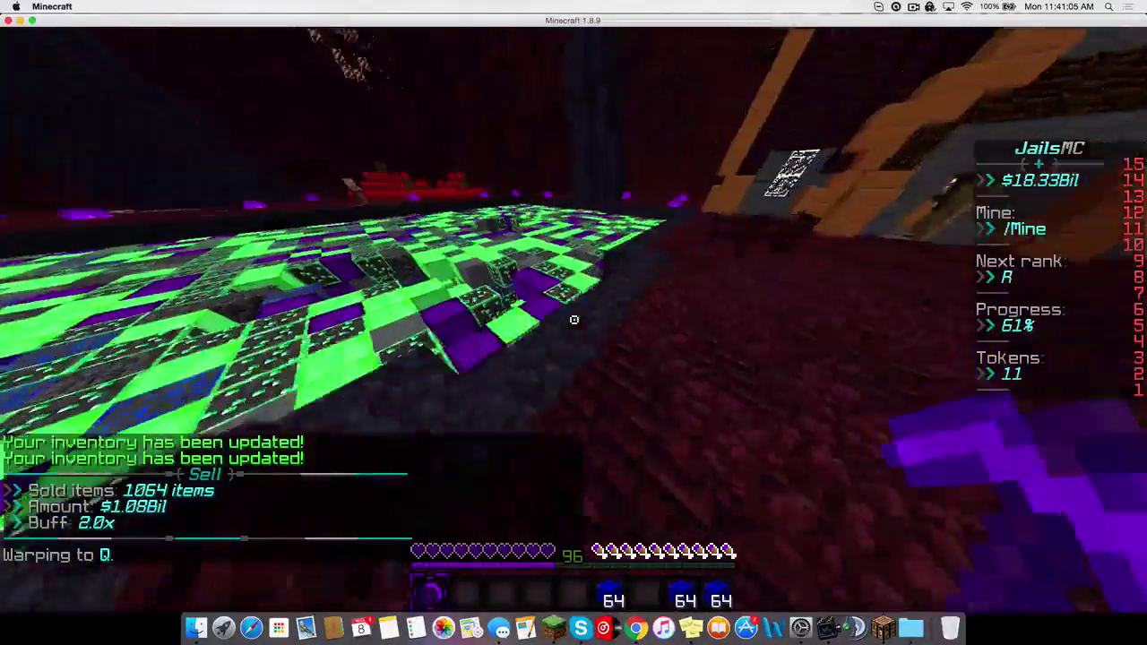
left_click_drag(573, 319, 573, 320)
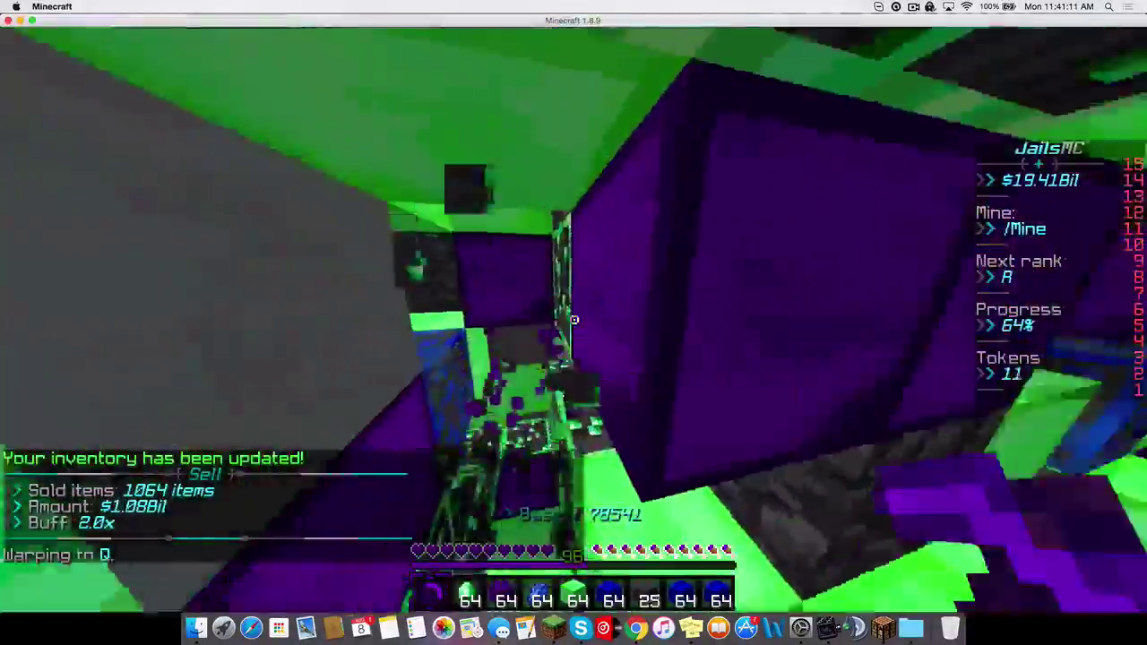
- Check the online player list, sell 1,161 items for $607.41 million, and resume mining
key("Tab")
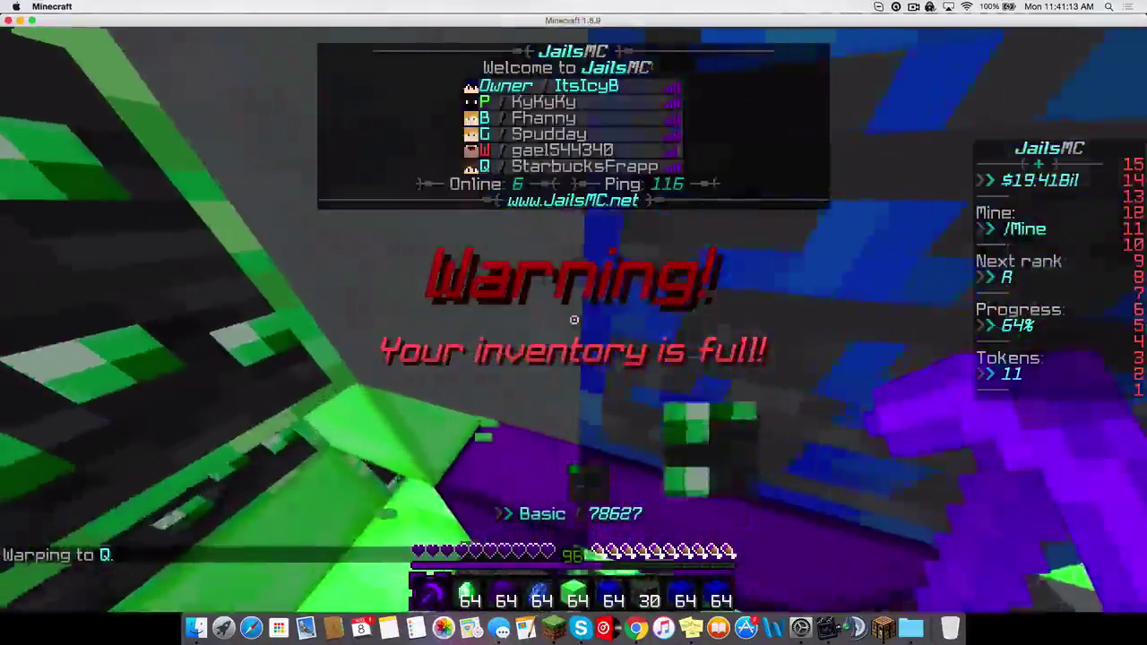
left_click_drag(573, 320, 573, 320)
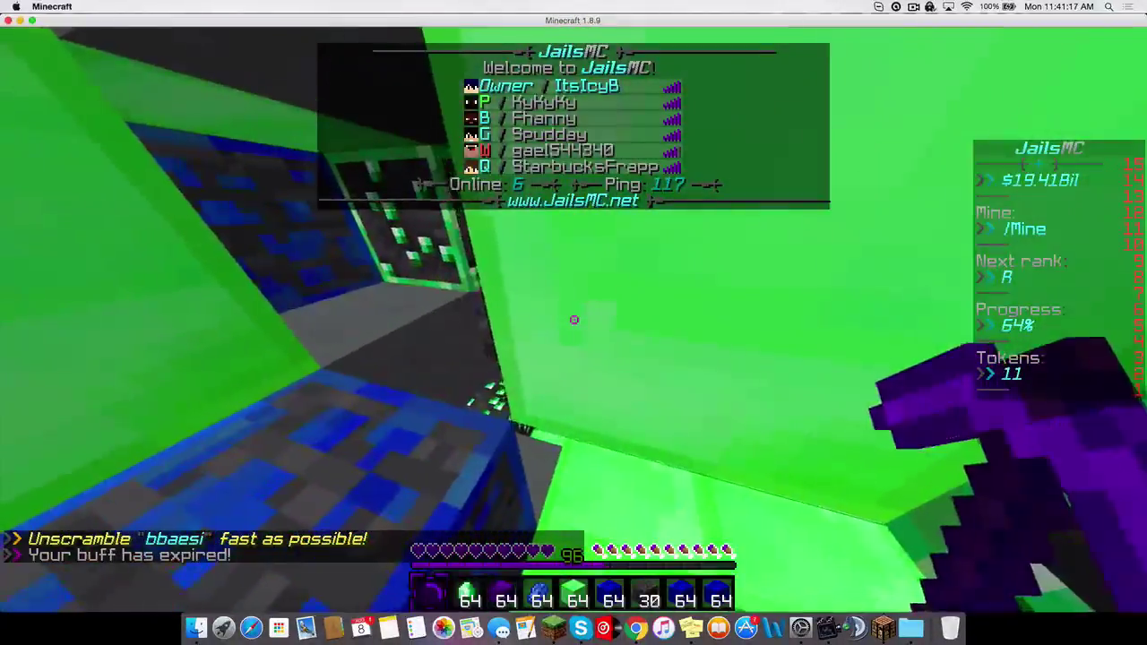
type("t")
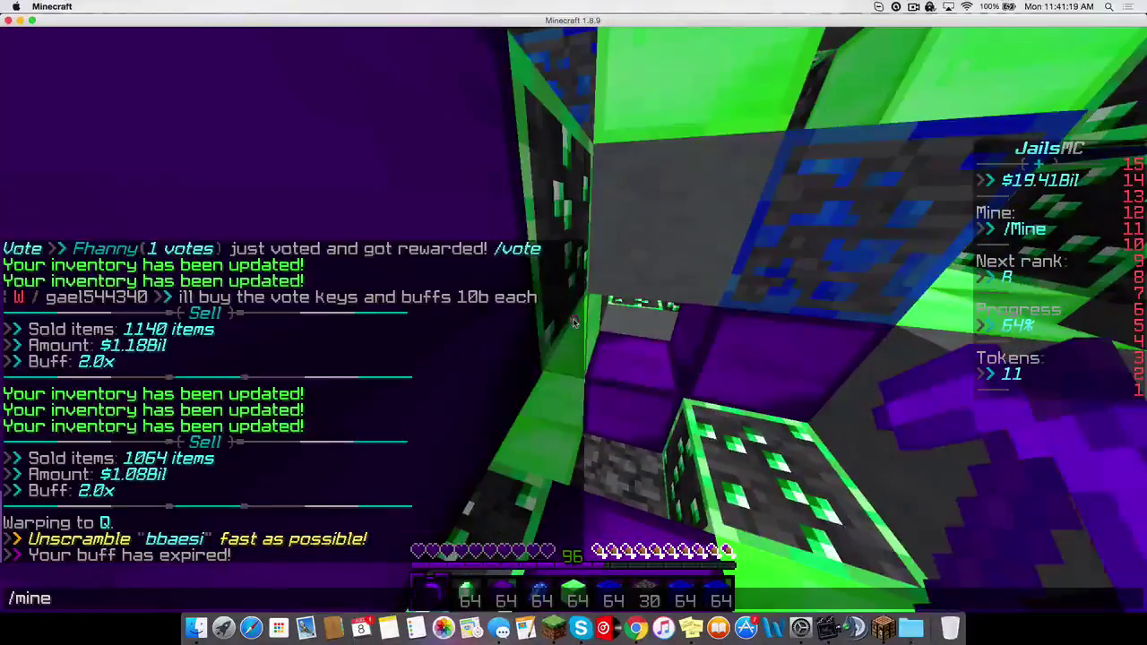
type("/sell")
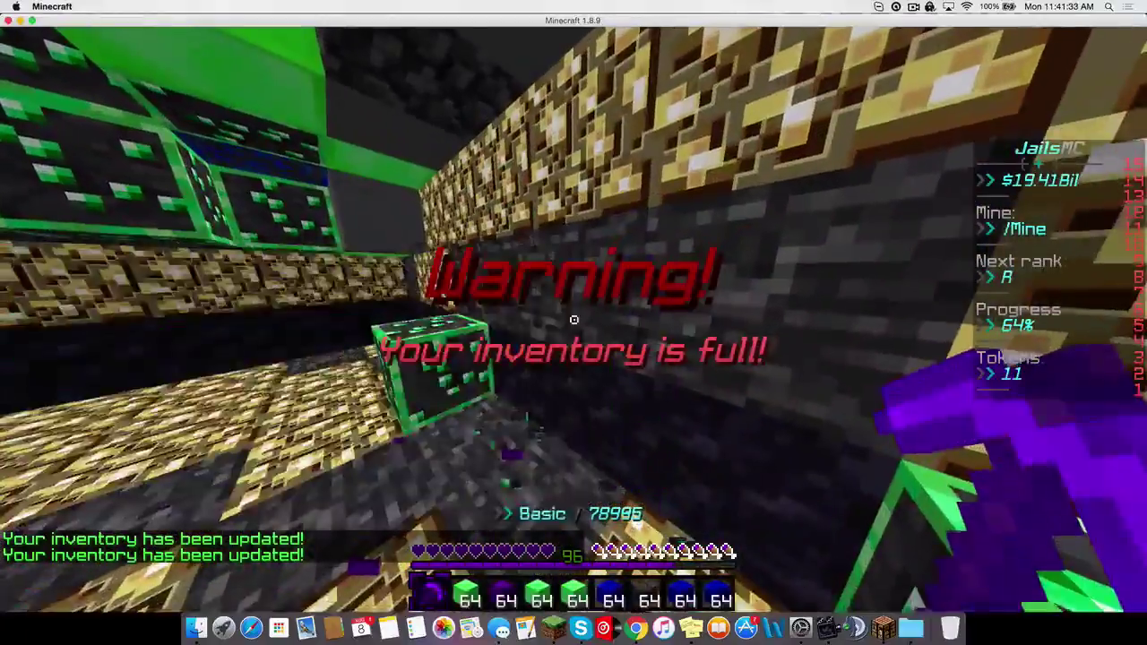
type("/mine")
key("Return")
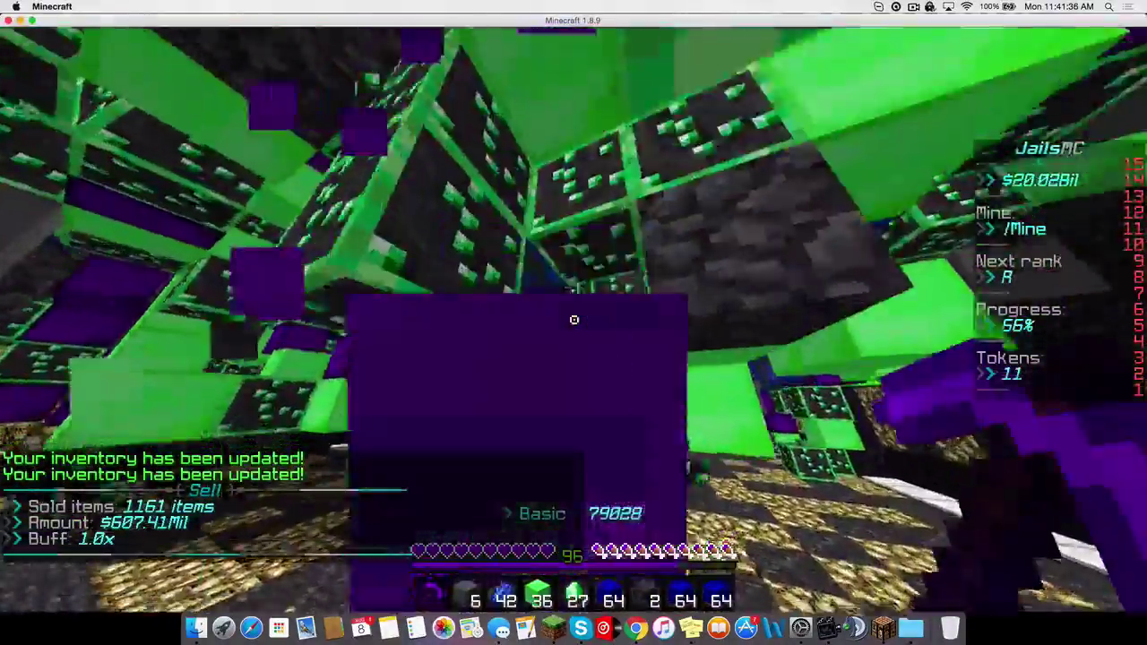
left_click_drag(574, 320, 574, 320)
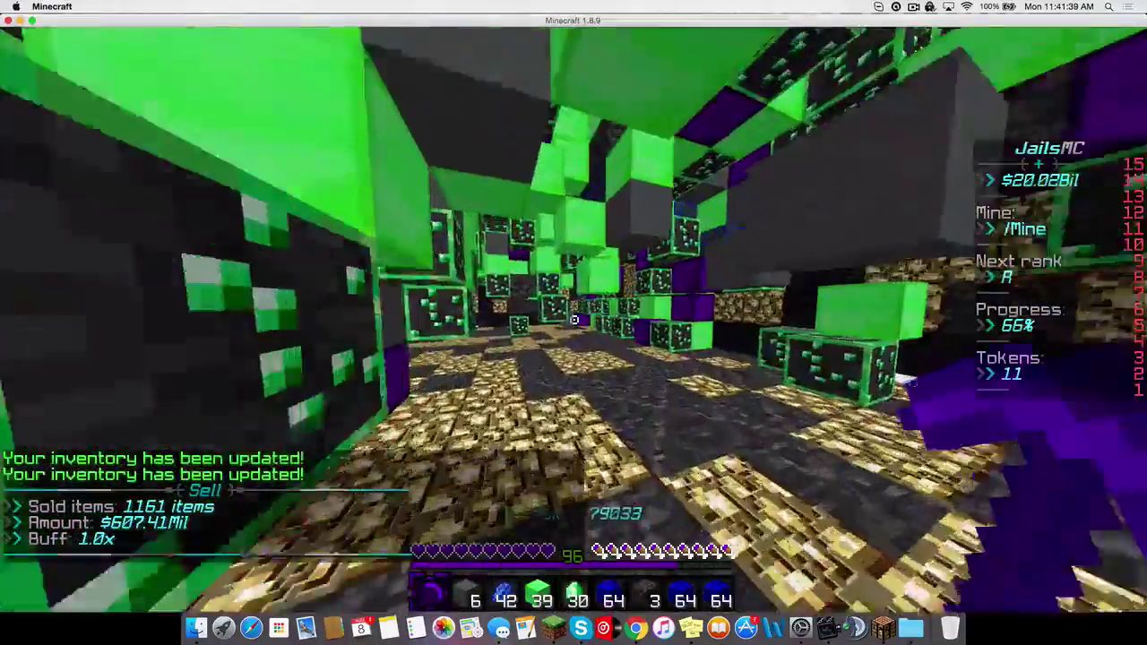